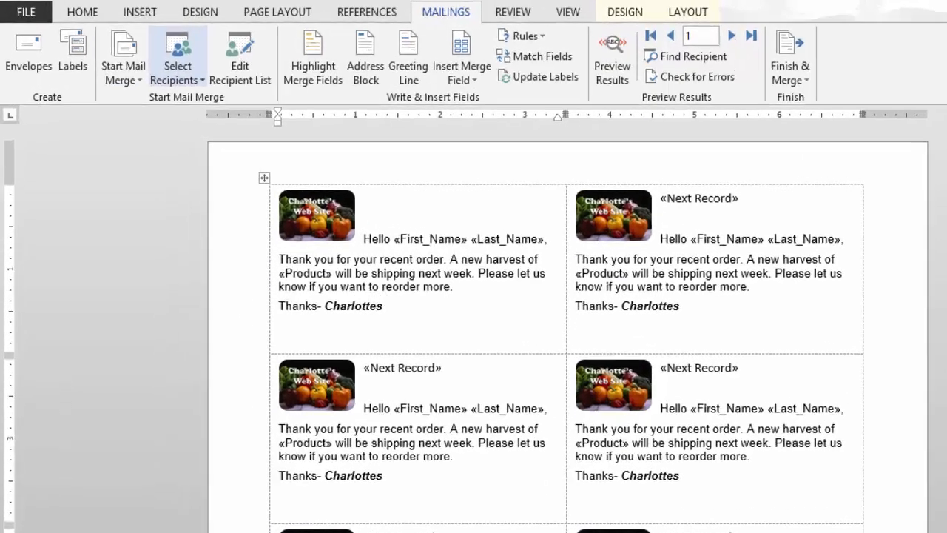
click(148, 48)
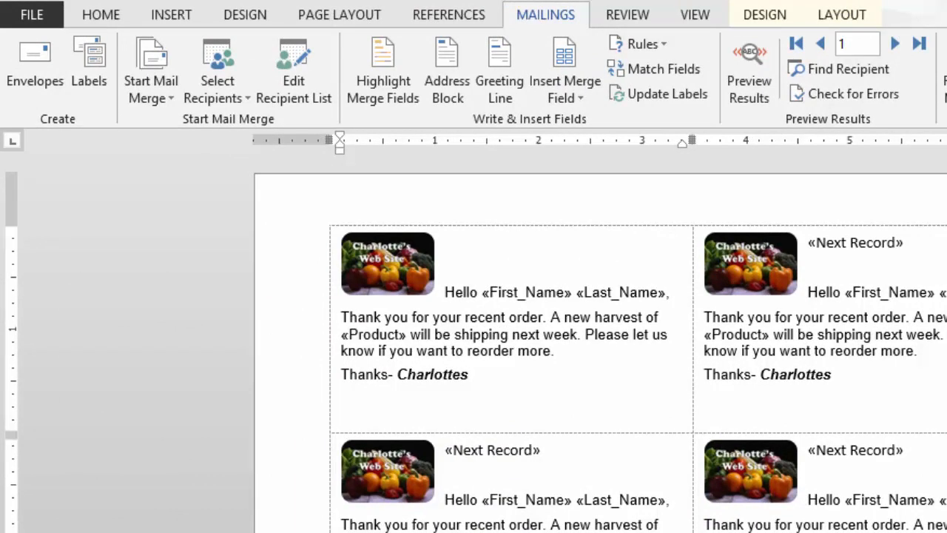
click(151, 81)
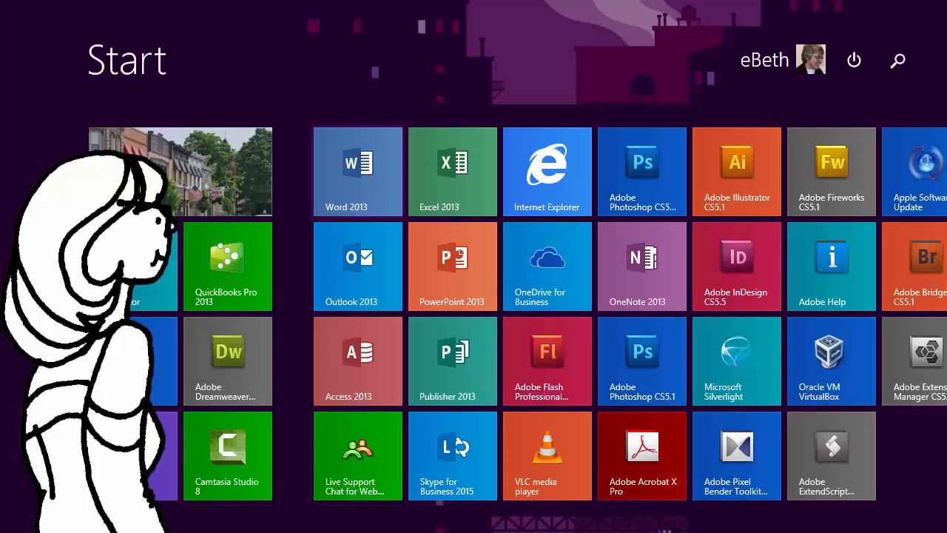
Open Word 2013, create a blank document and set its page orientation to landscape.
click(358, 172)
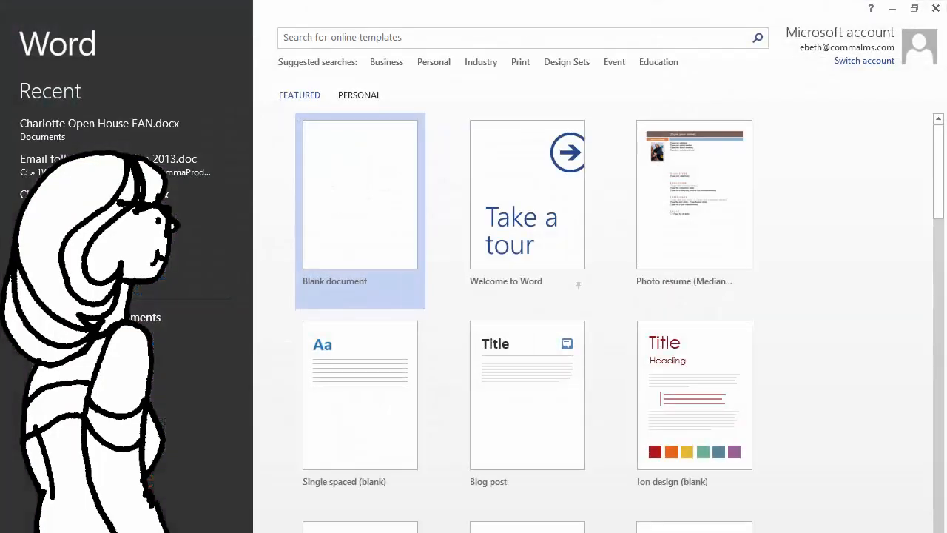
click(418, 282)
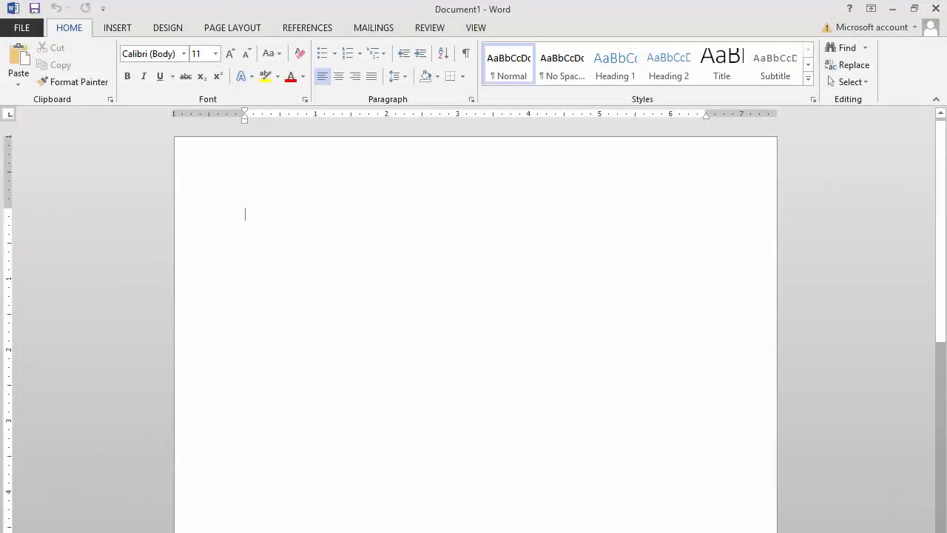
click(232, 28)
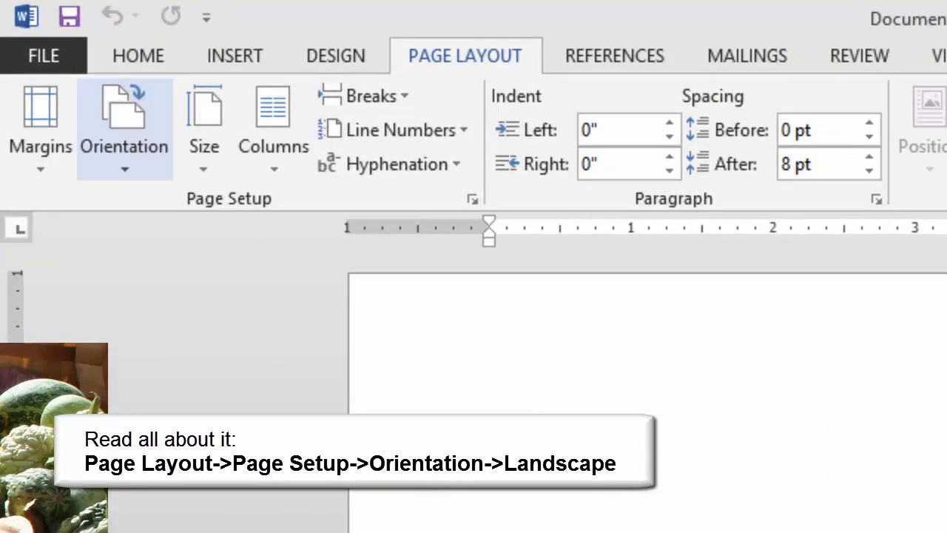
click(124, 125)
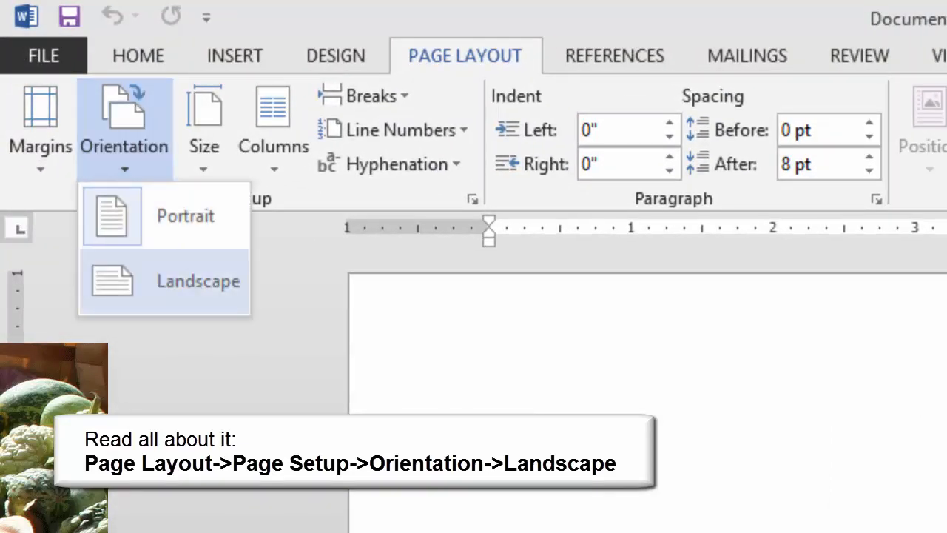
click(184, 281)
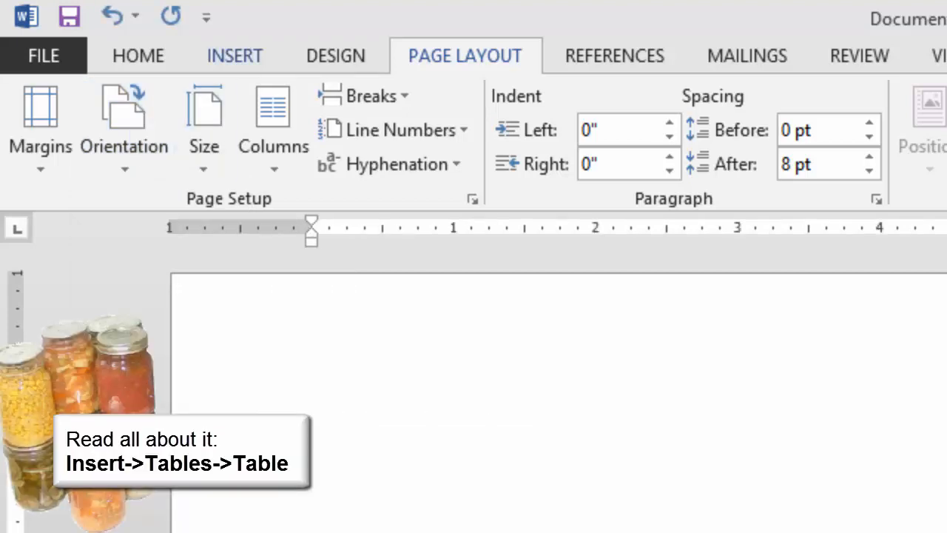
Insert a table with eight columns and five rows into the document.
click(234, 56)
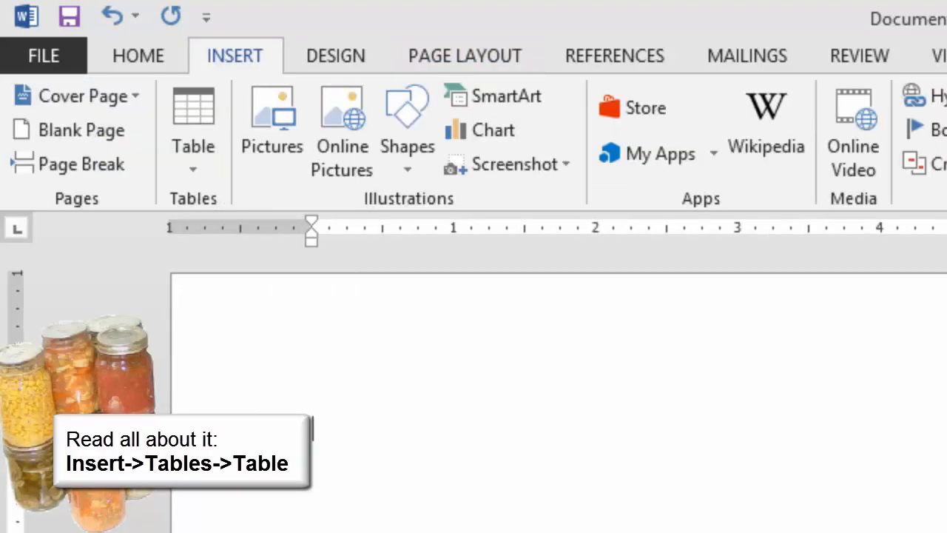
click(193, 140)
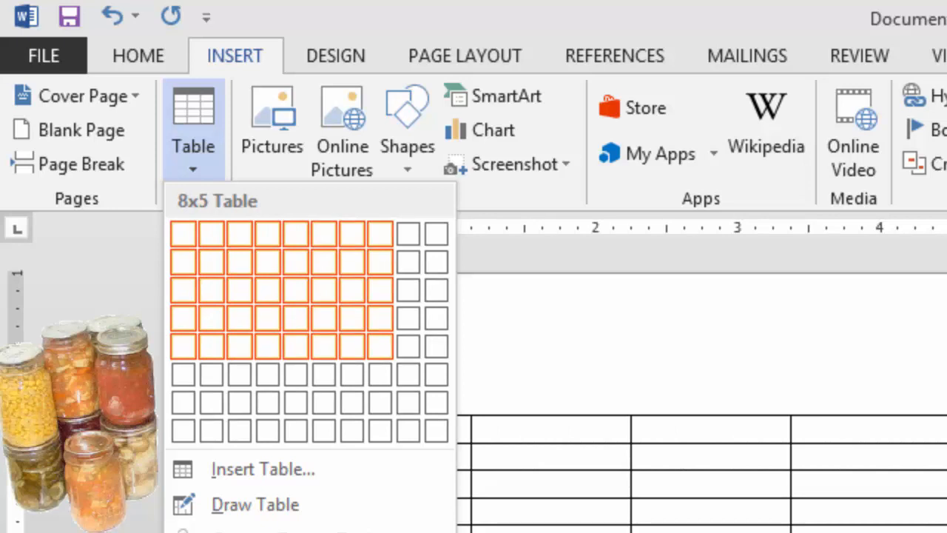
click(379, 345)
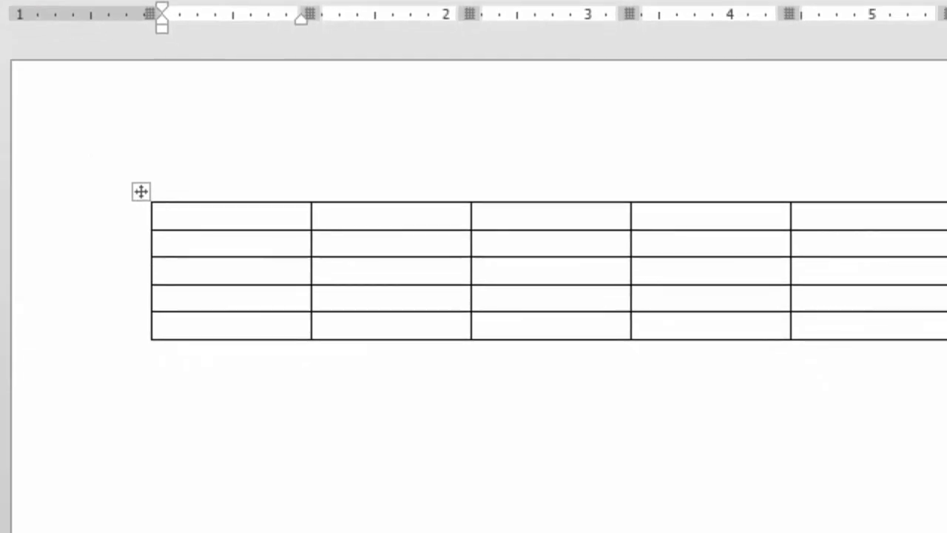
Fill the table's first row with the headings First Name, Last Name, Address1, Address2, City, State, Zip and Phone.
text(First Name)
key(Tab)
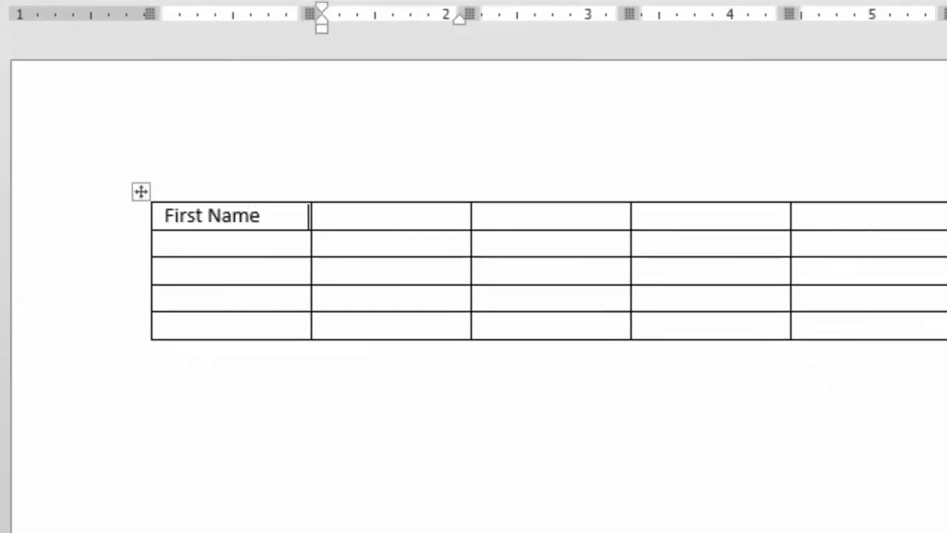
text(Last Name)
key(Tab)
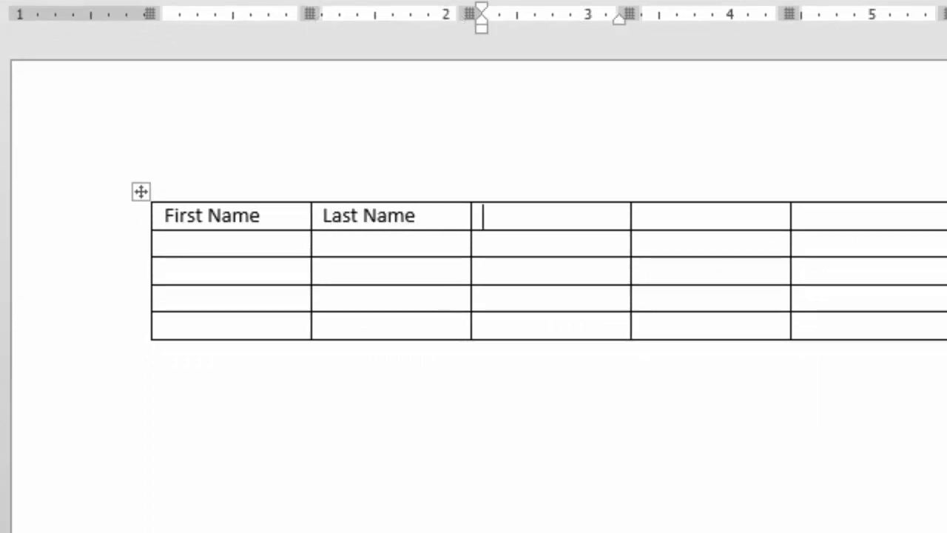
text(Address1)
key(Tab)
text(Address2)
key(Tab)
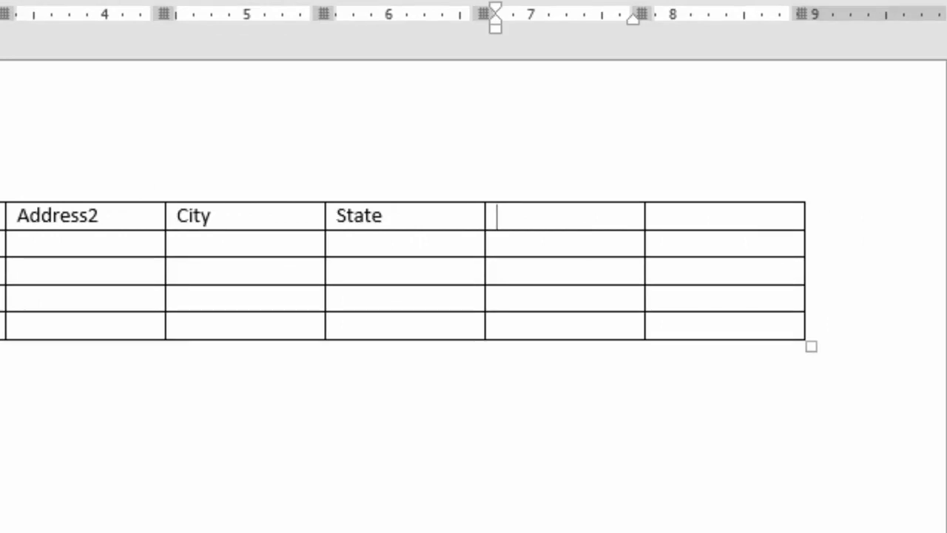
text(Zip)
key(Tab)
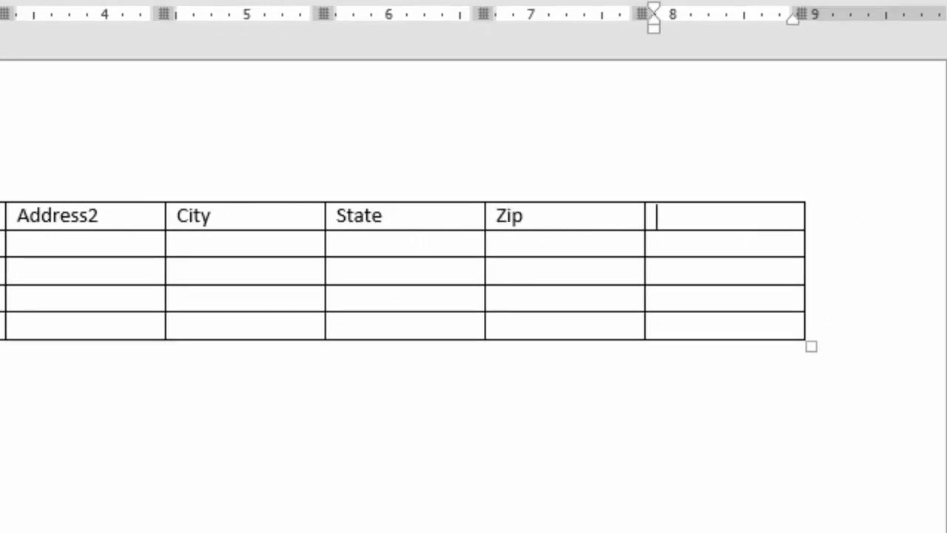
text(Phone)
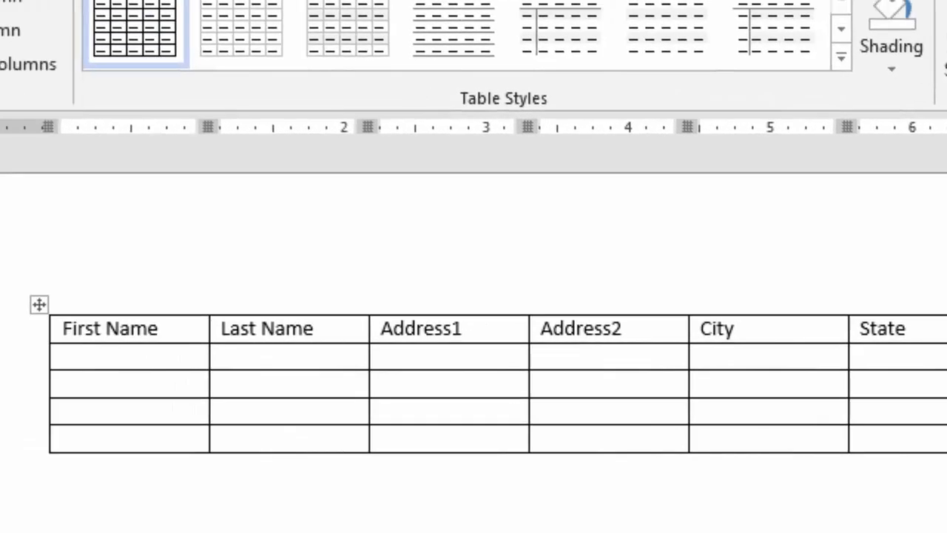
Make the table's heading row bold and begin the first client record in the row below it.
click(281, 386)
click(139, 12)
click(256, 109)
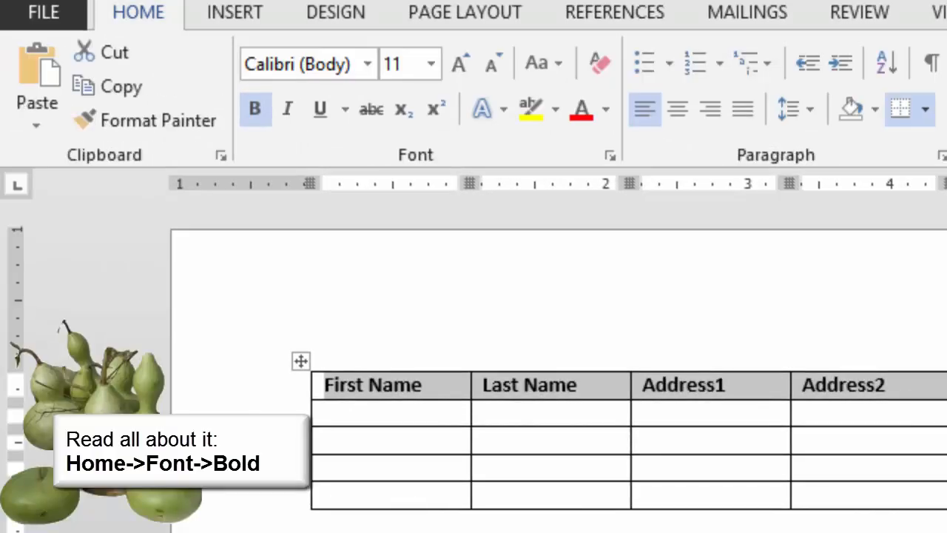
click(330, 412)
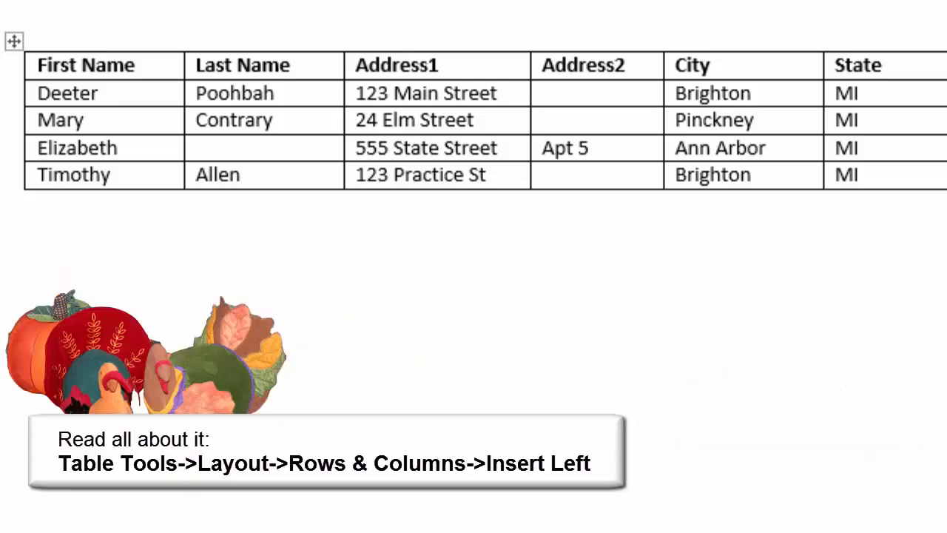
Insert a new column before the Address1 column and give it the heading Product.
click(437, 53)
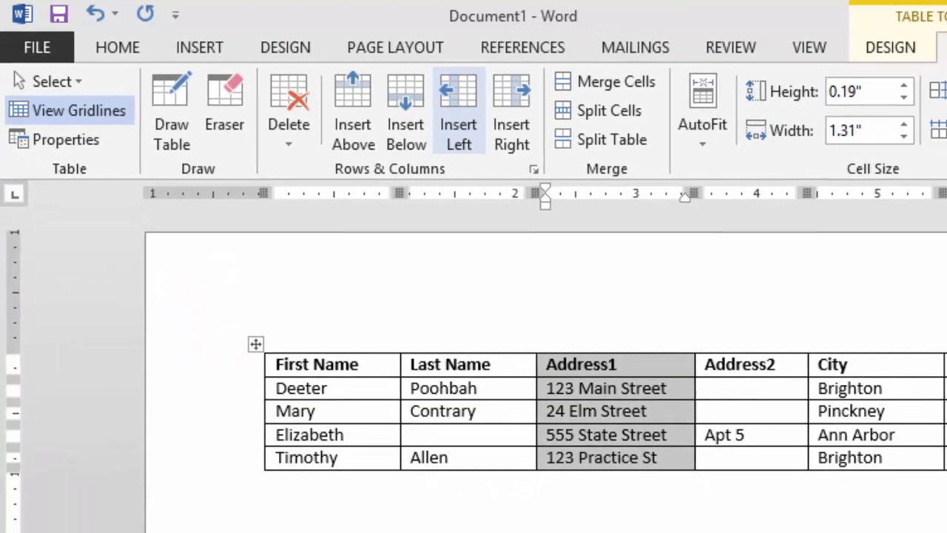
click(539, 130)
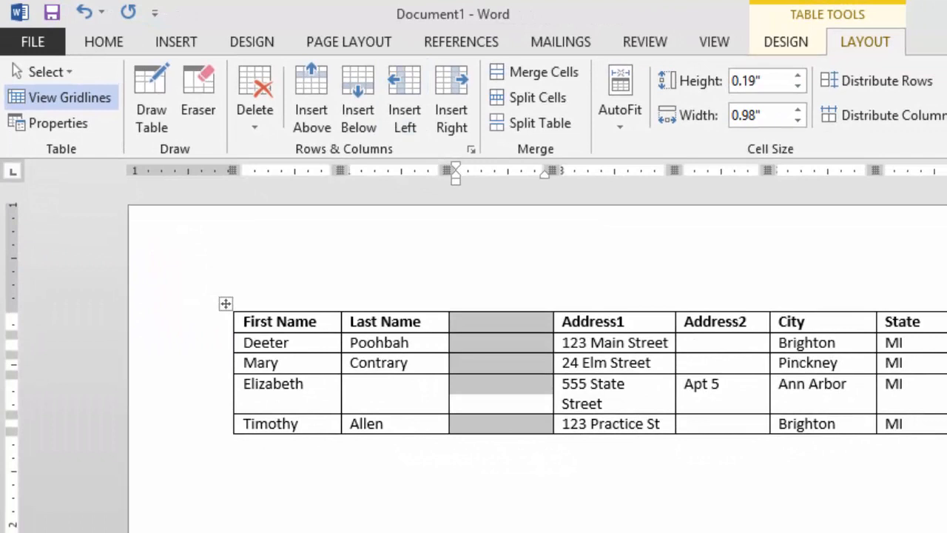
click(477, 322)
text(P)
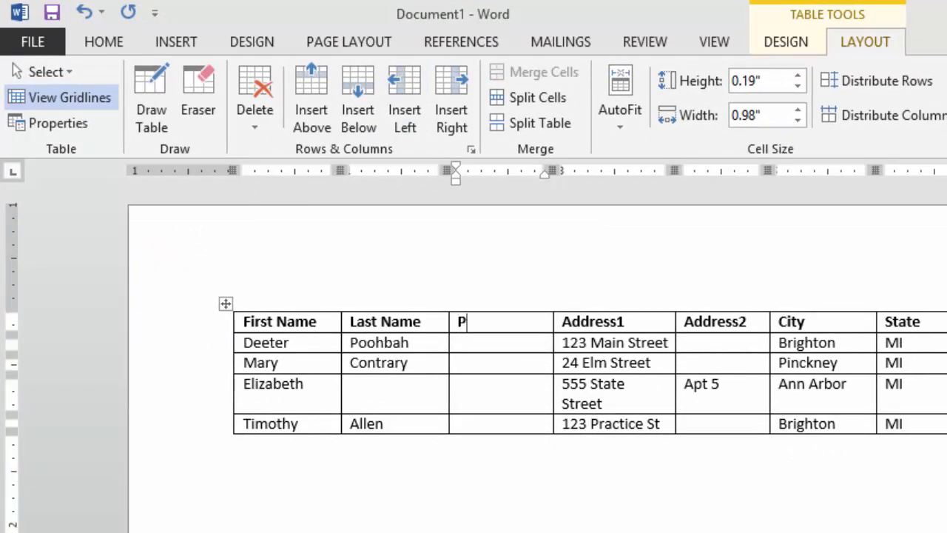
text(roduct)
Fill the Product column with apples, blueberries, Summer squash and strawberries for the four client records.
click(458, 343)
text(apples)
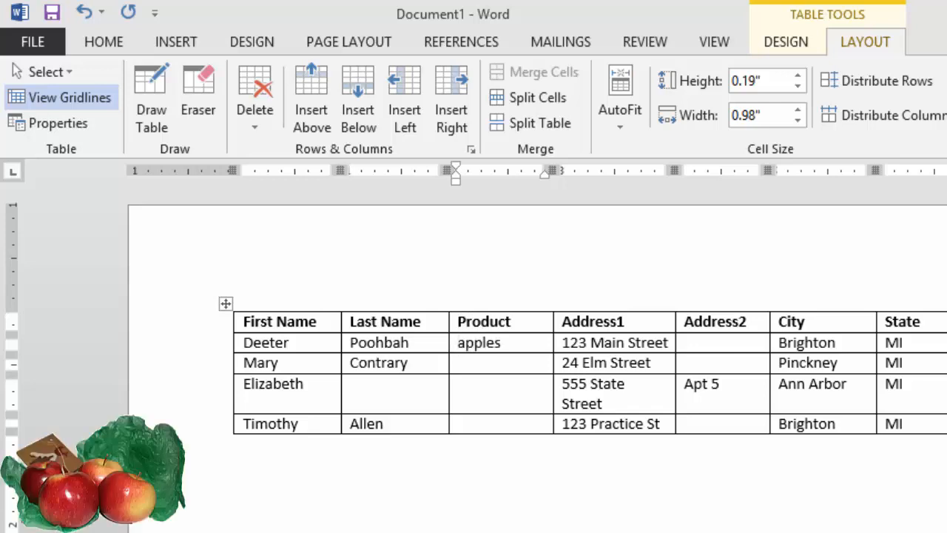
click(458, 363)
text(blueberres)
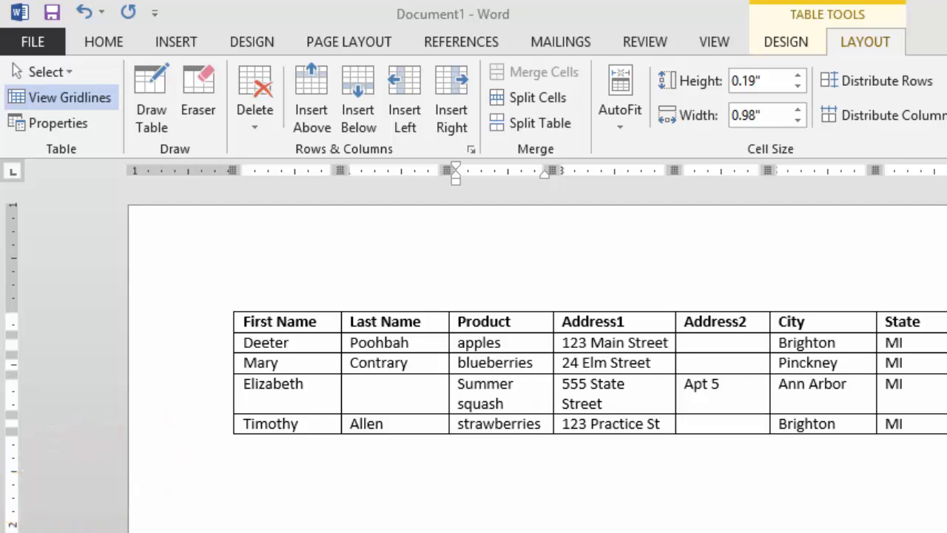
Save the document in the computer's Documents folder under the name Sample Client List EAN.
click(32, 42)
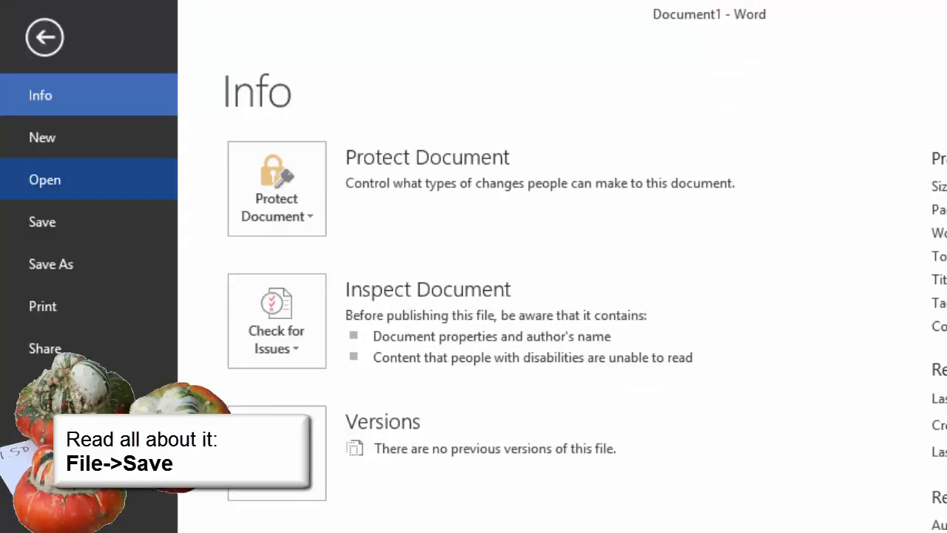
click(43, 221)
click(378, 304)
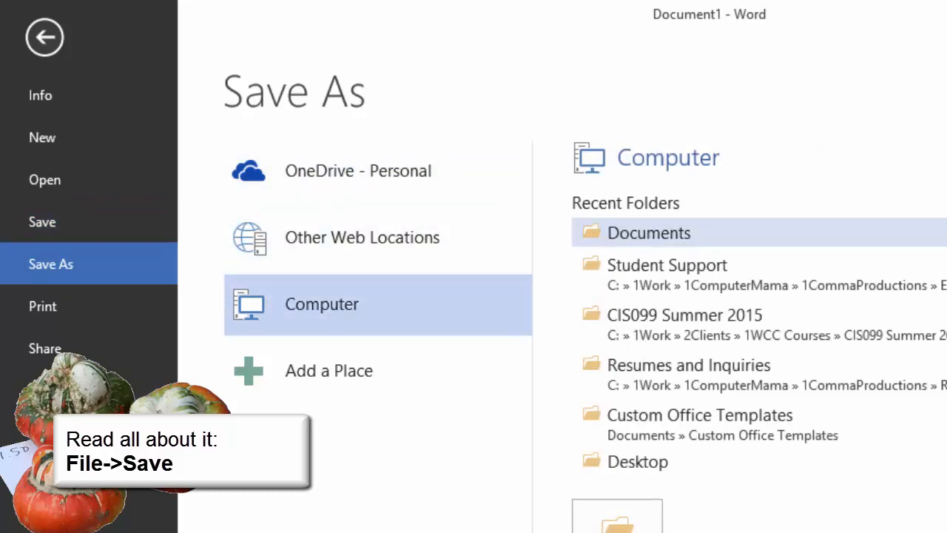
click(649, 232)
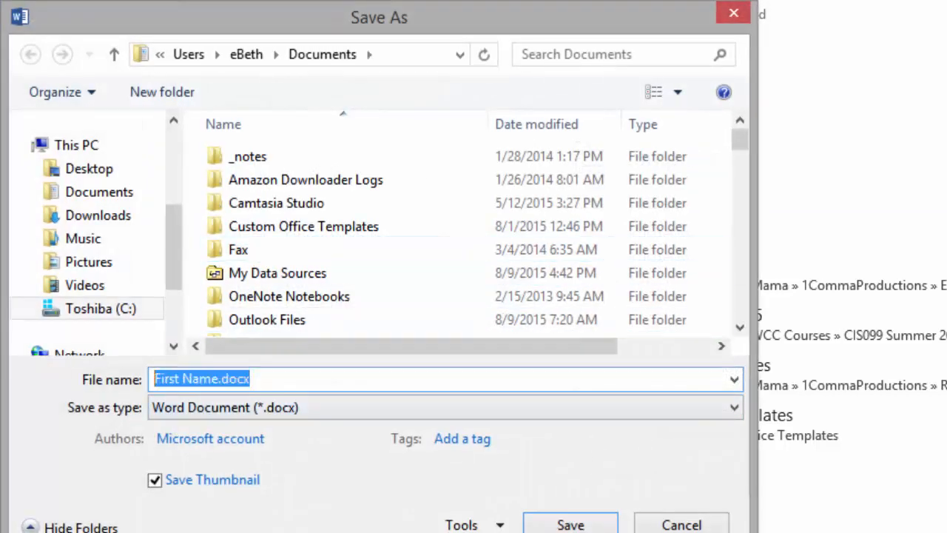
text(Sample )
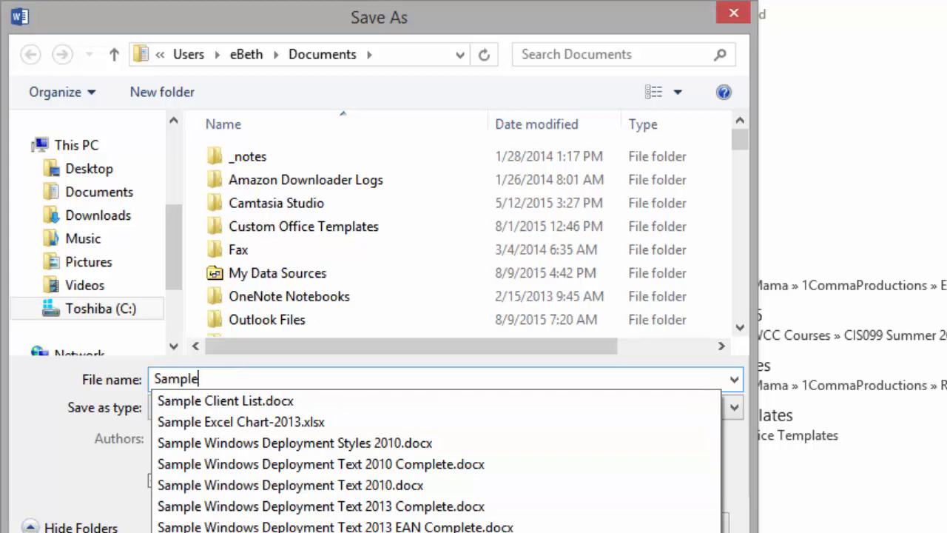
text(Client List EAN)
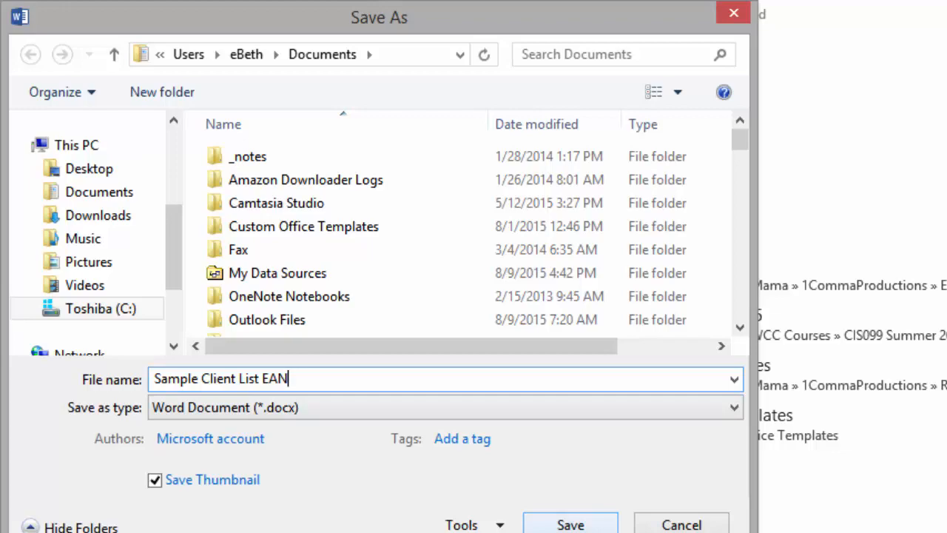
key(Return)
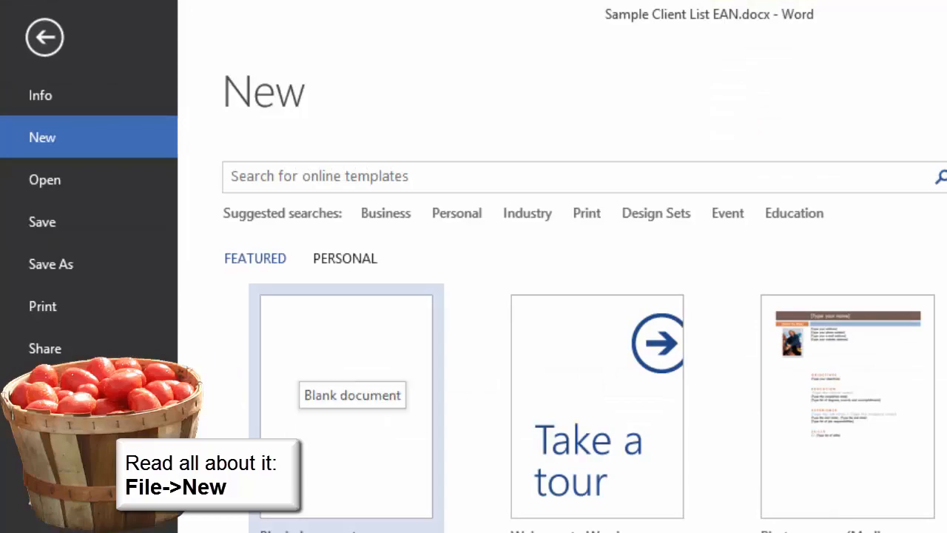
Create another blank document and start the Step-by-Step Mail Merge Wizard in it.
click(345, 392)
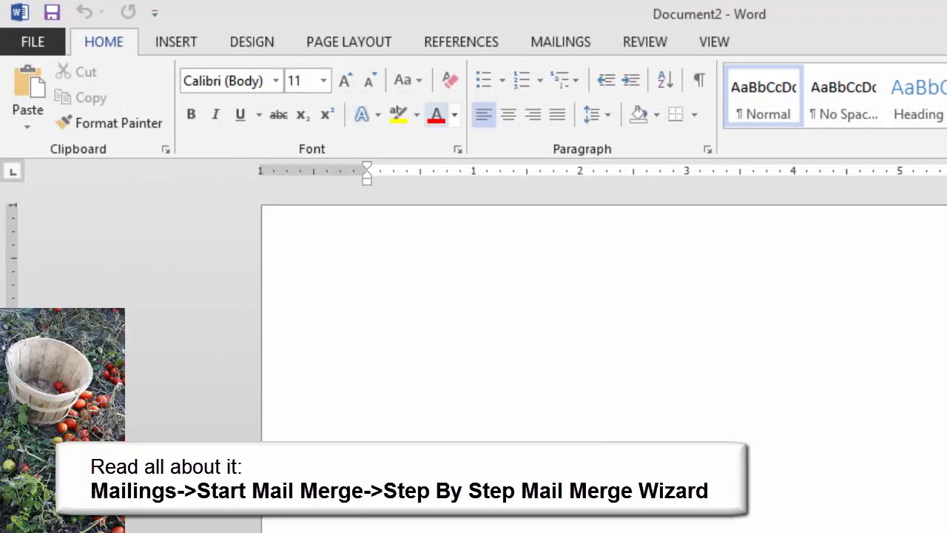
click(560, 42)
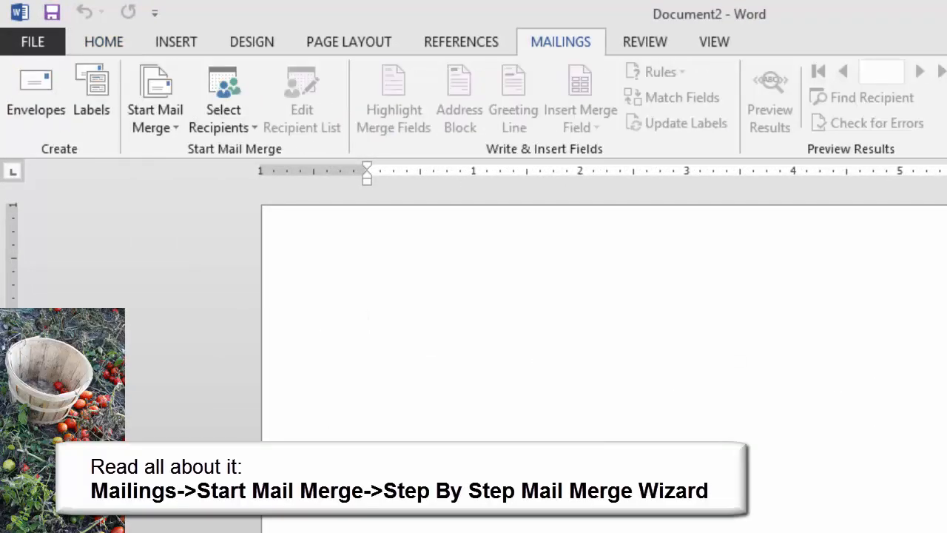
click(155, 109)
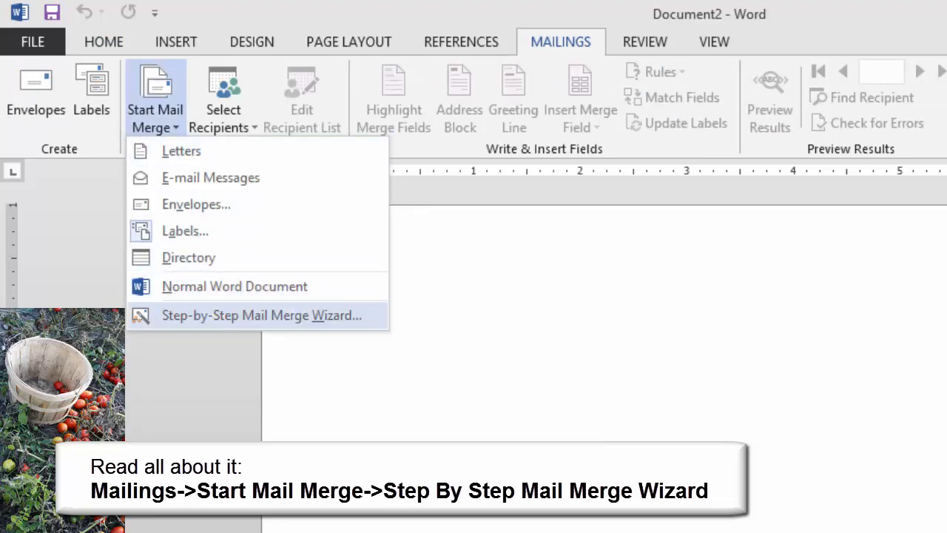
click(261, 315)
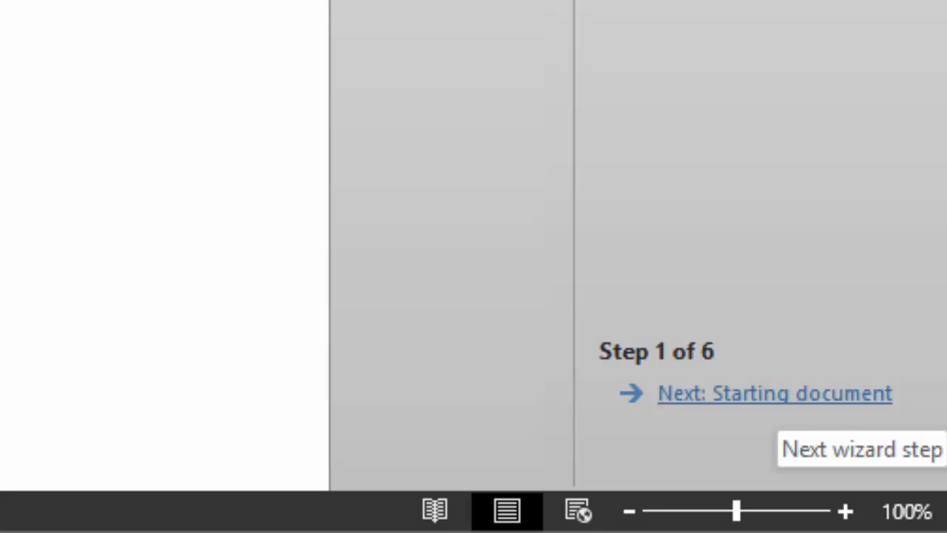
Move on to the starting document stage and set the label layout to Avery US Letter 27871 Business Cards.
click(774, 393)
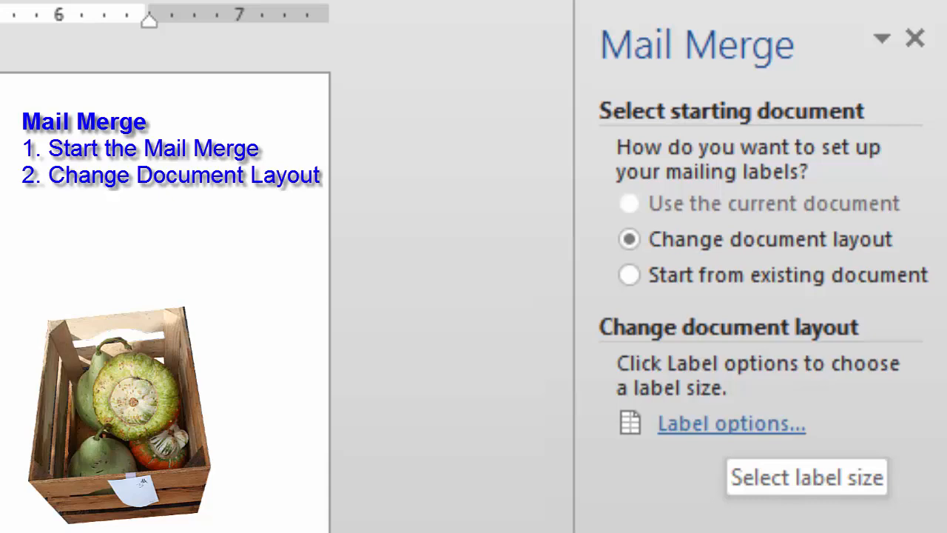
click(731, 423)
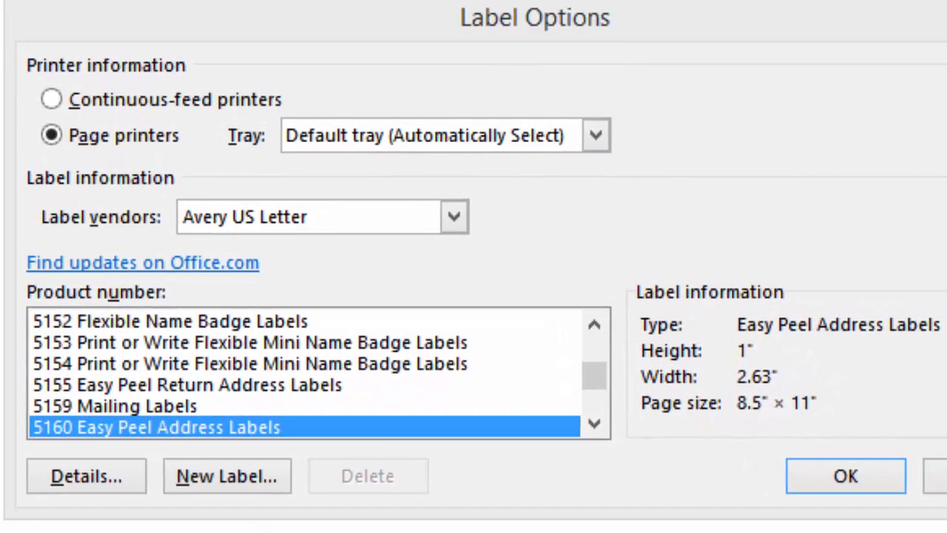
drag(594, 376, 594, 369)
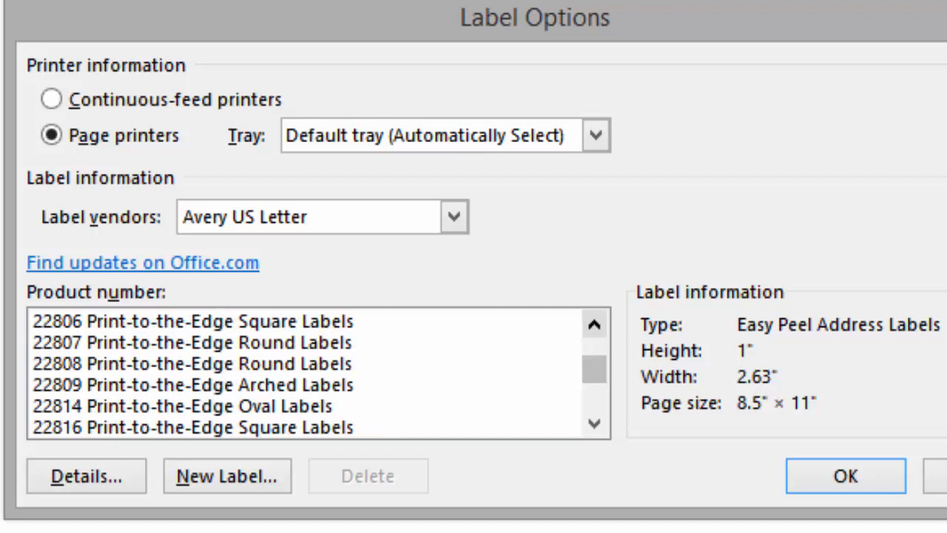
click(594, 424)
click(594, 424)
click(594, 424)
click(594, 423)
click(594, 424)
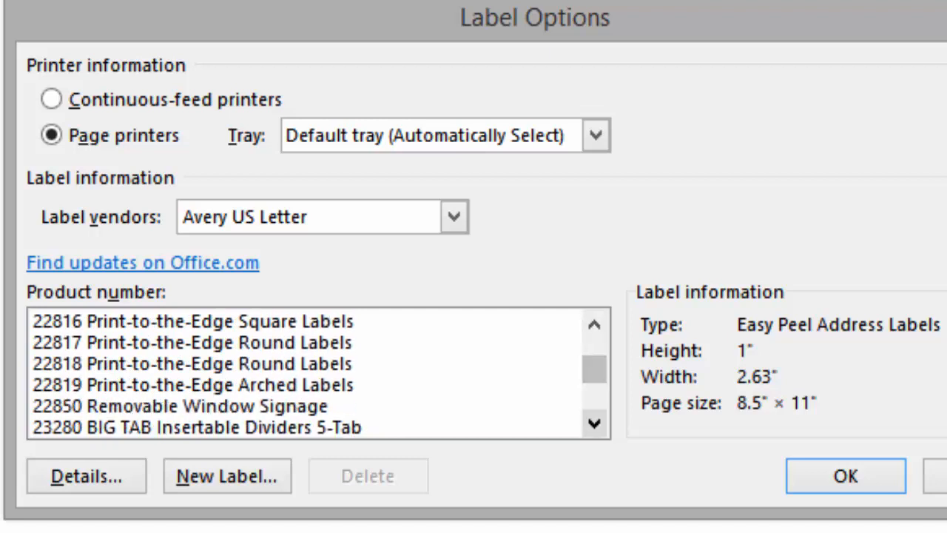
click(594, 424)
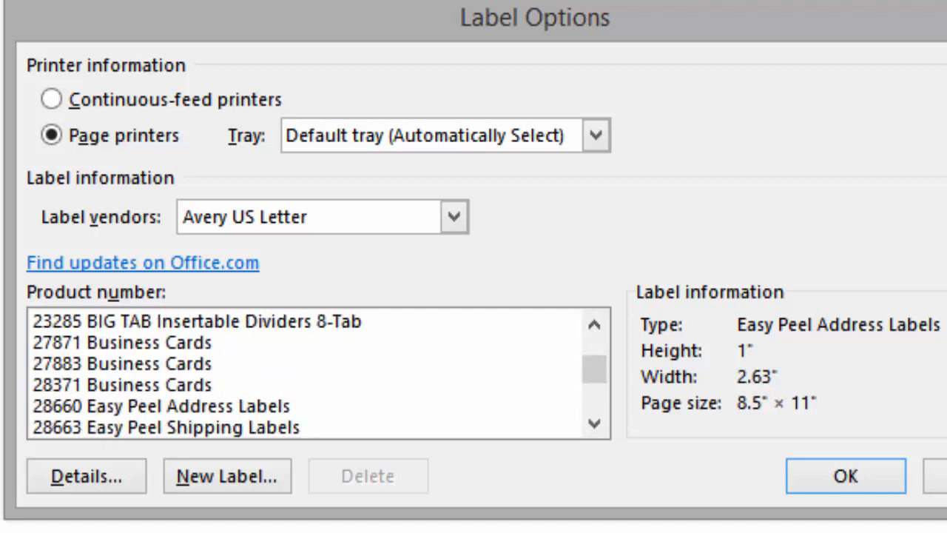
click(150, 343)
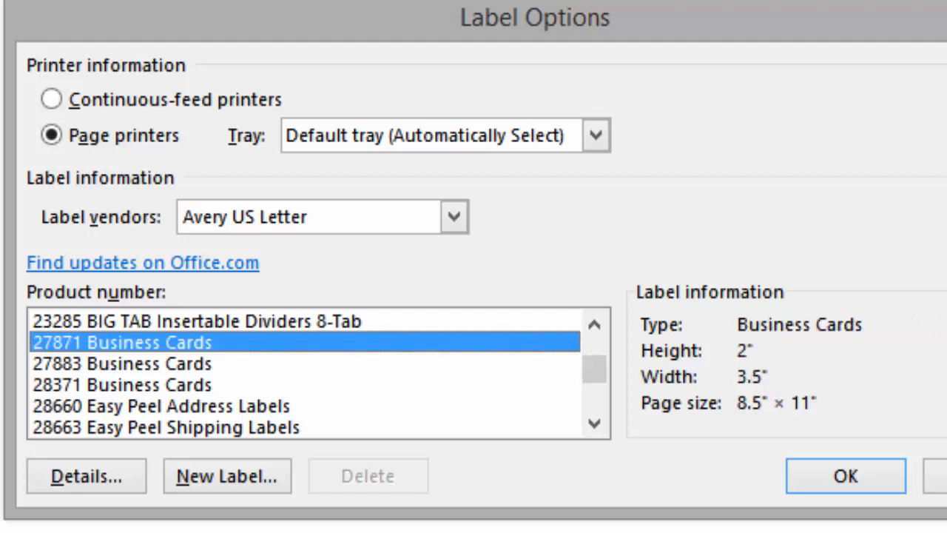
key(Return)
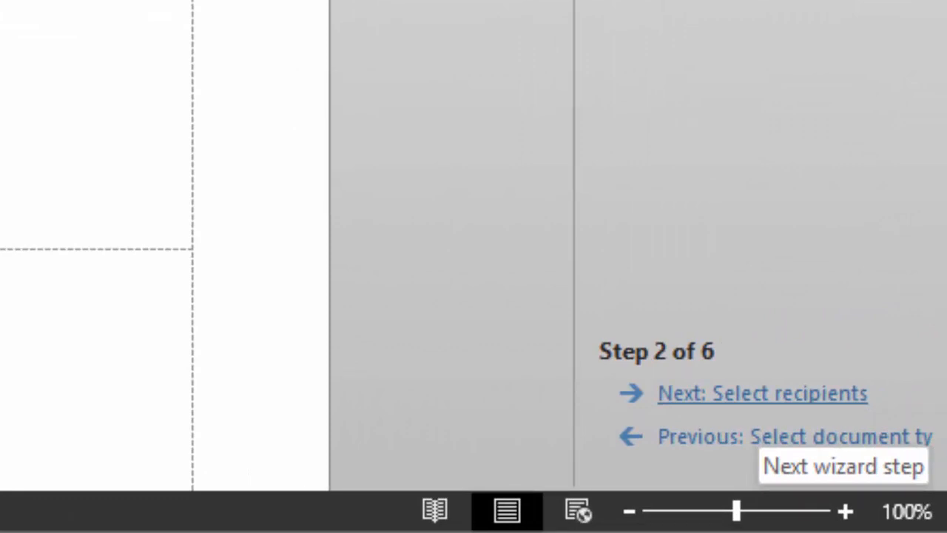
Select Sample Client List EAN.docx from Documents as the existing recipient list and accept all of its recipients.
click(762, 393)
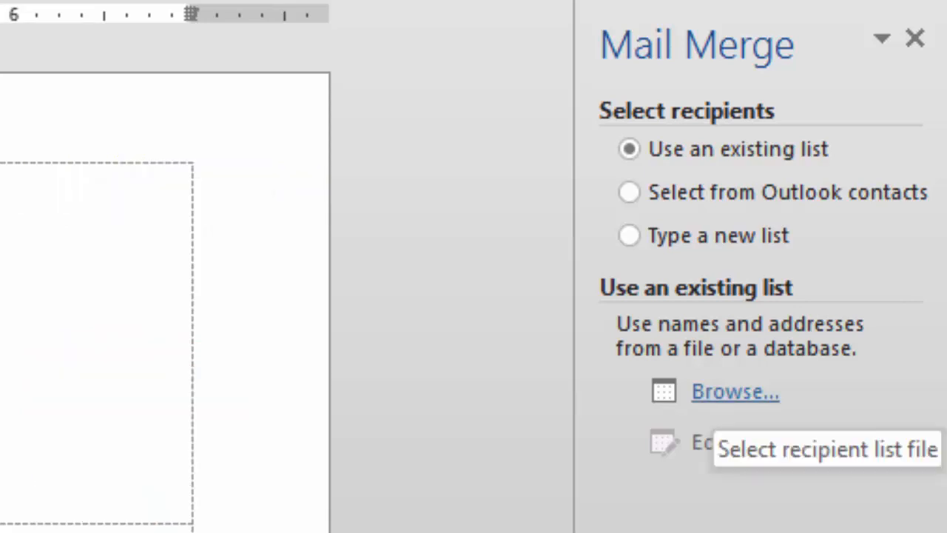
click(725, 392)
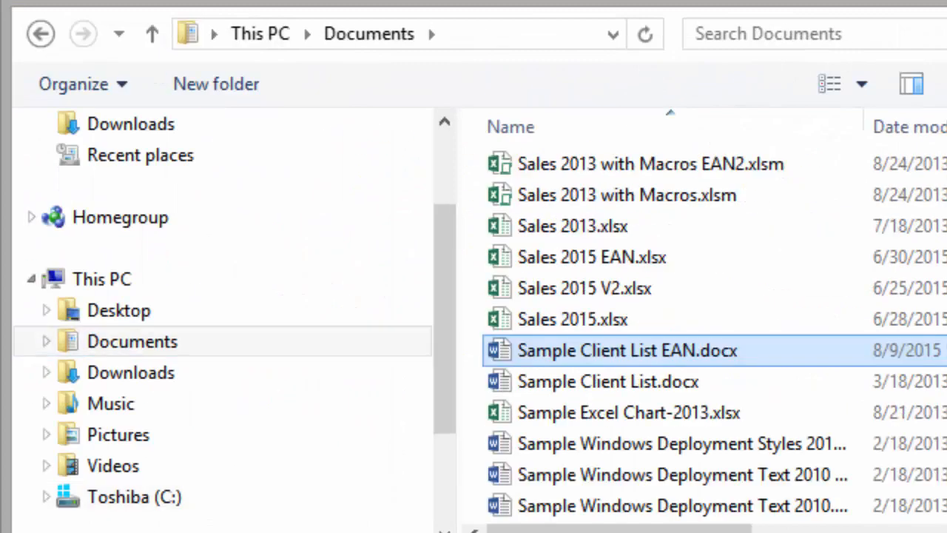
click(946, 532)
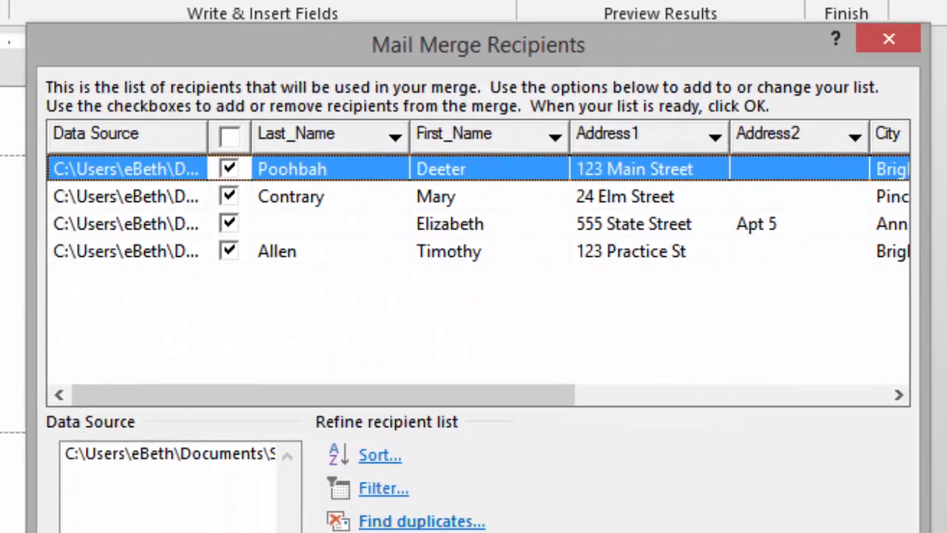
key(Return)
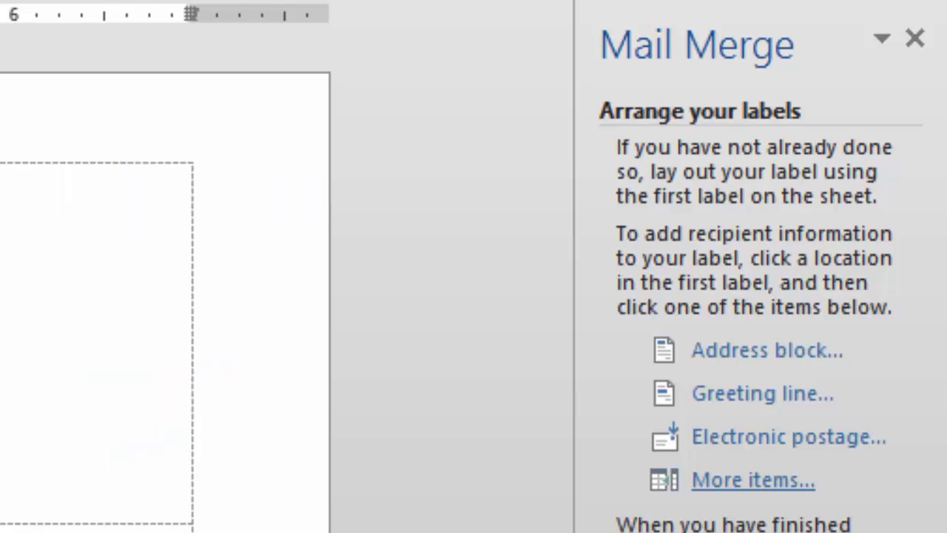
Insert the First_Name and Last_Name merge fields in the first label, and advance the wizard to the label preview.
click(753, 480)
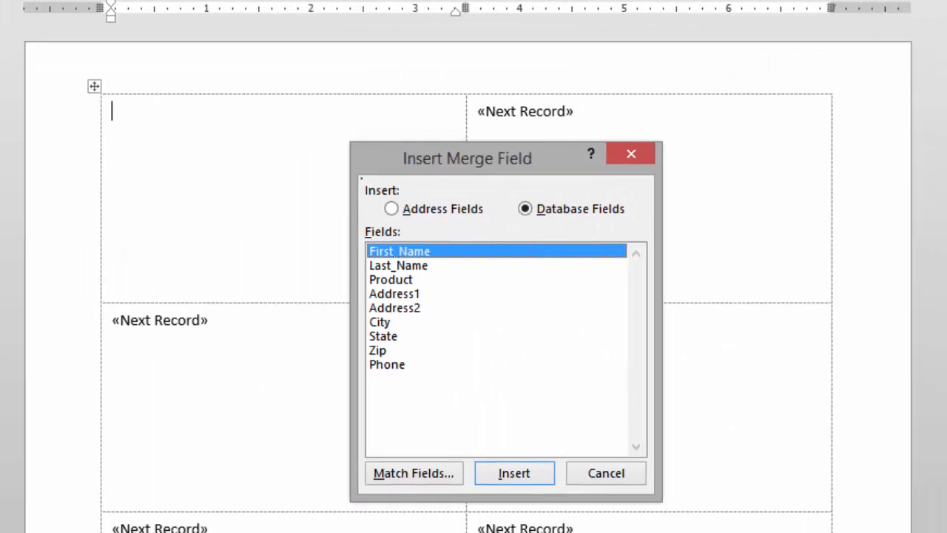
click(514, 473)
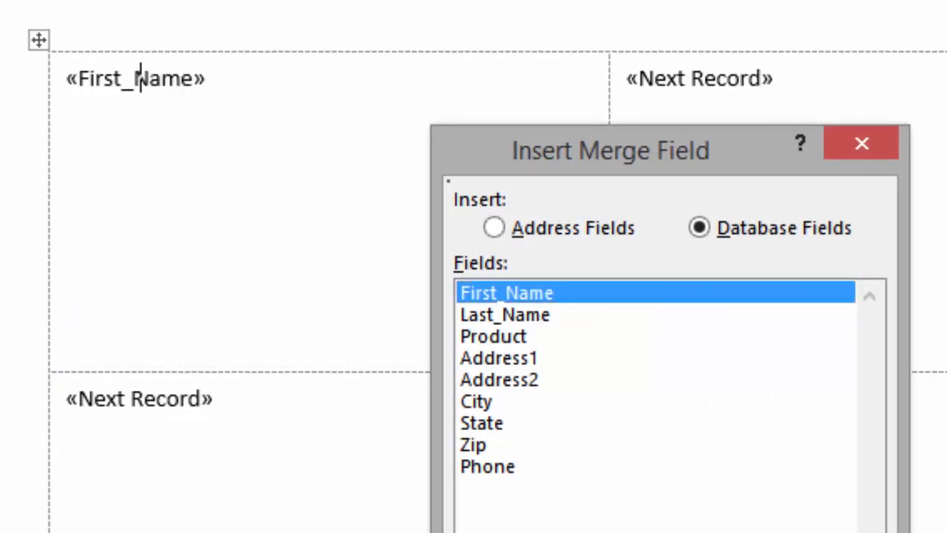
click(497, 316)
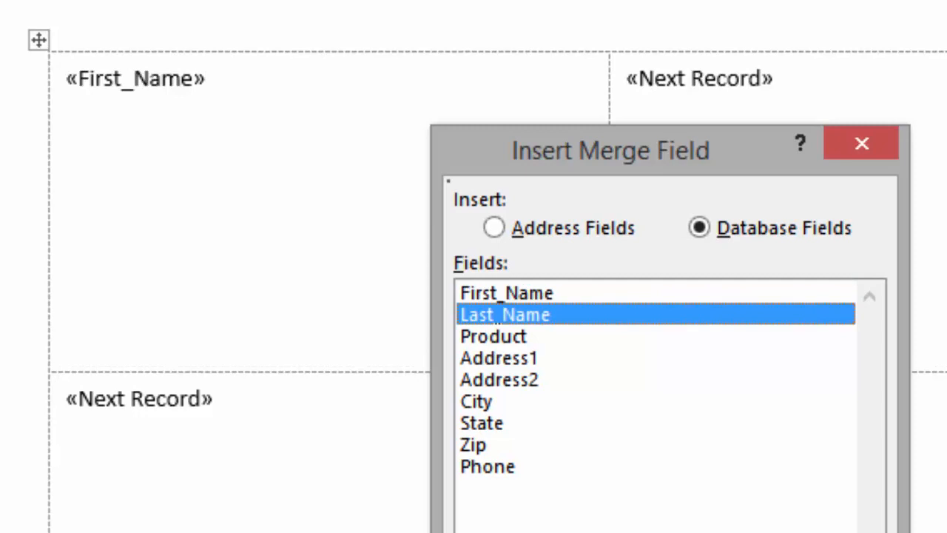
double_click(497, 315)
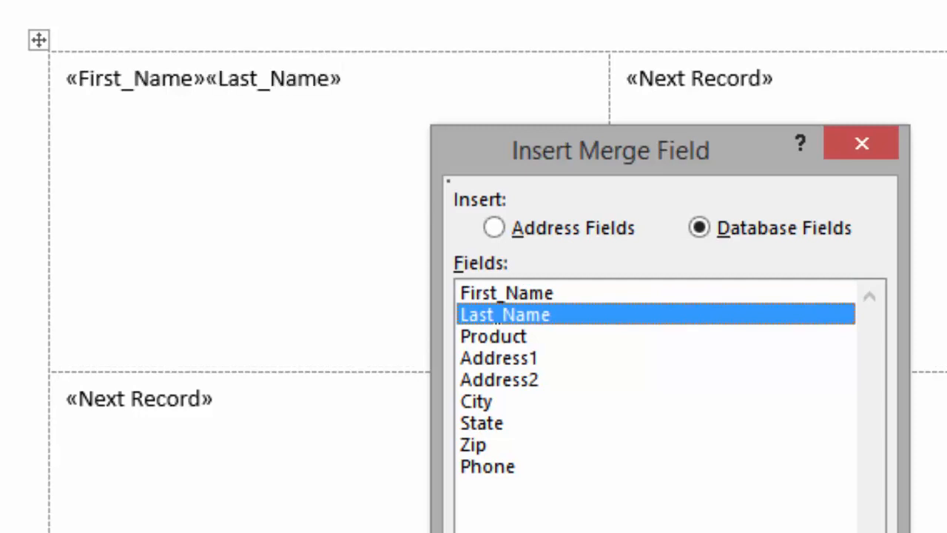
key(Escape)
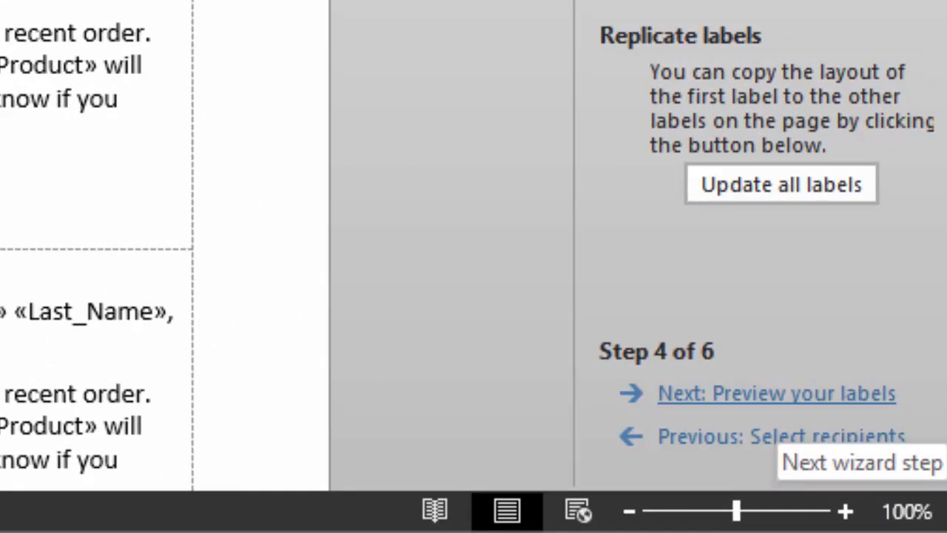
click(777, 393)
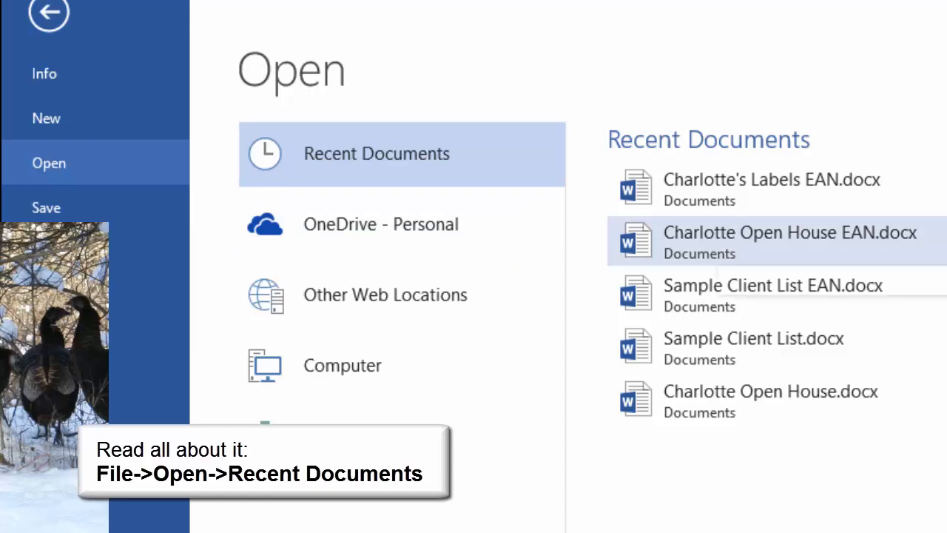
Open the recent document Charlotte Open House EAN.docx and use Sheet1$ of Friends and Family.xlsx as its recipient list.
click(718, 245)
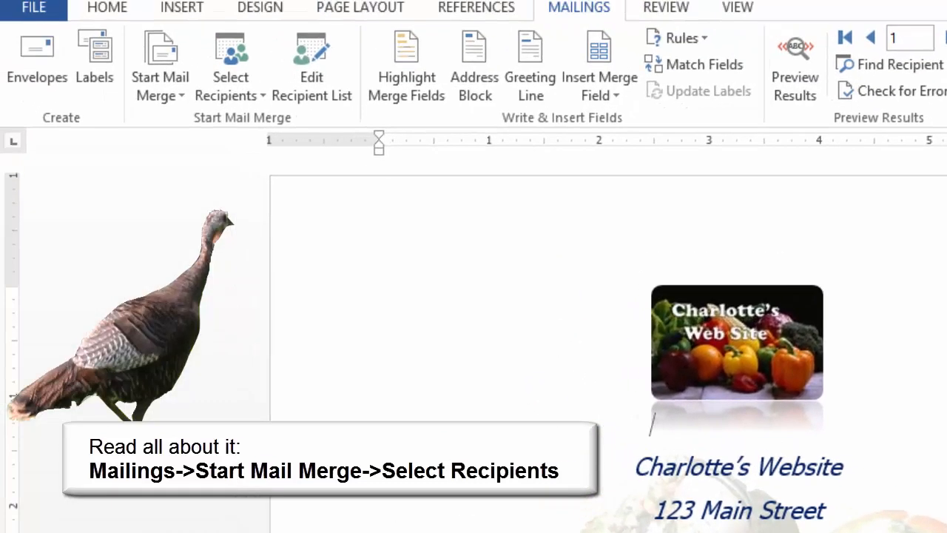
click(231, 77)
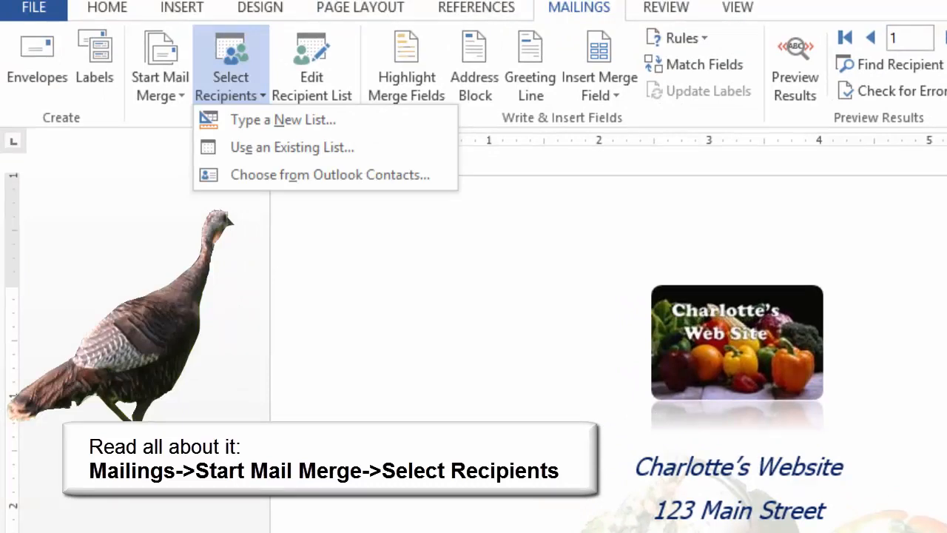
click(292, 147)
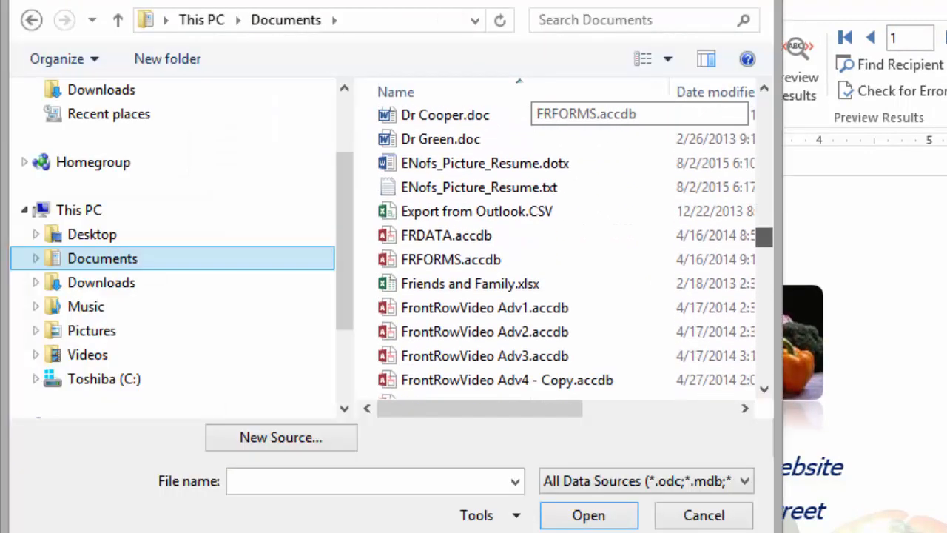
scroll(486, 239, down, 1)
click(459, 239)
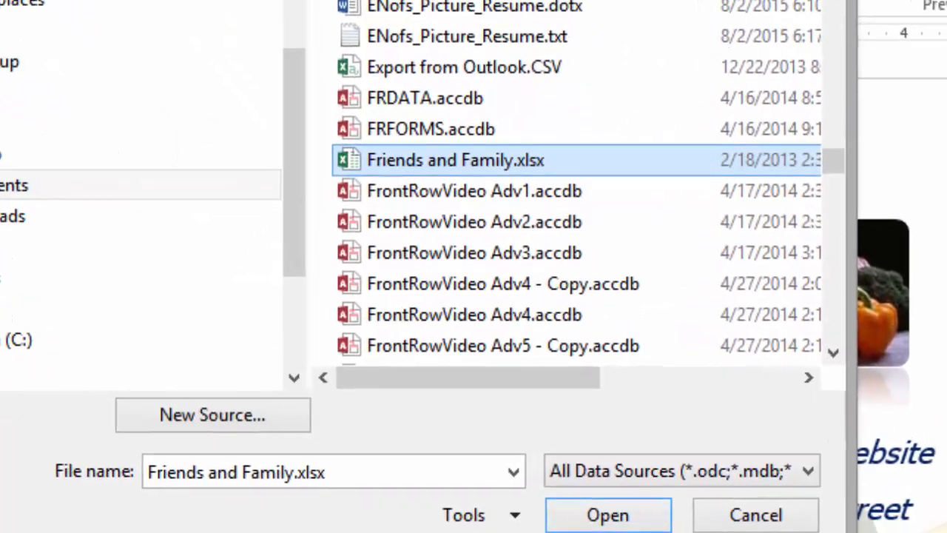
click(597, 515)
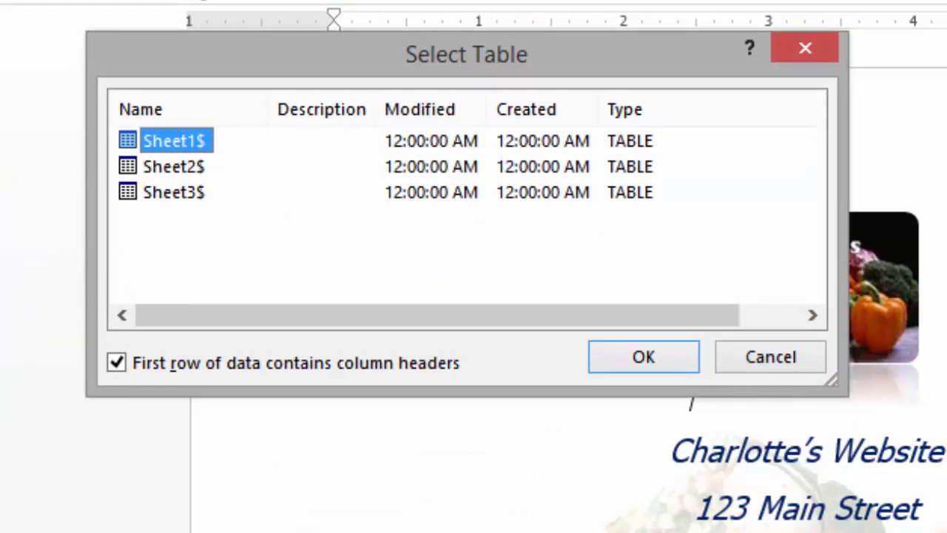
click(644, 356)
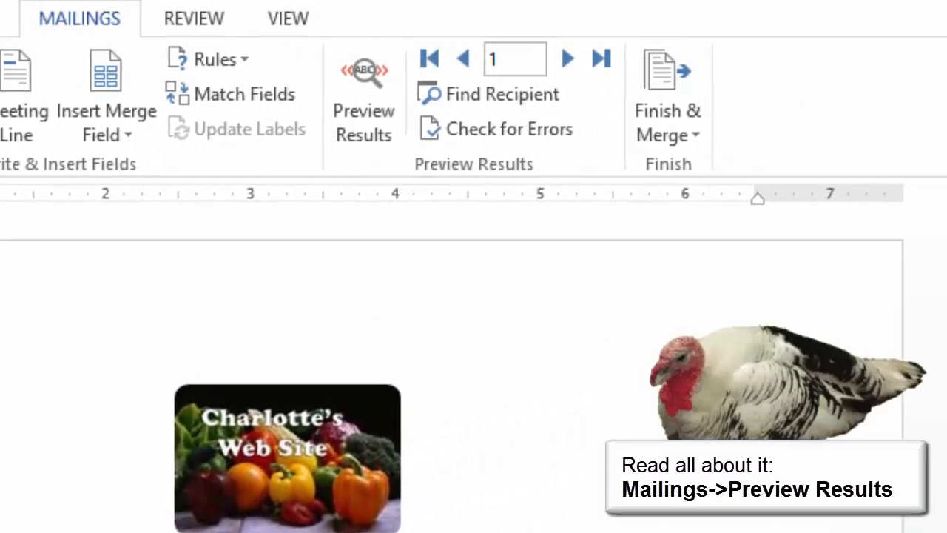
Preview the merge results of the invitation without removing or replacing the First_Name and Last_Name fields.
click(363, 96)
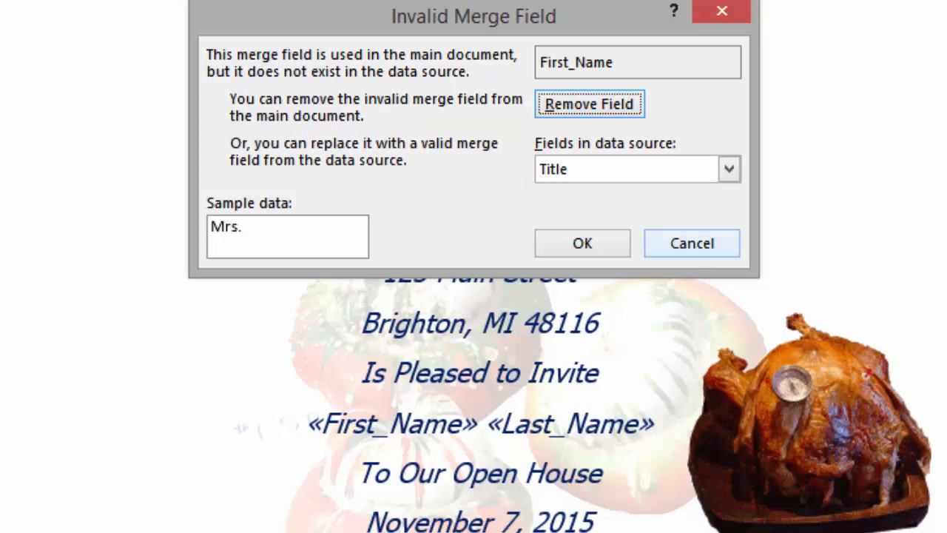
click(692, 243)
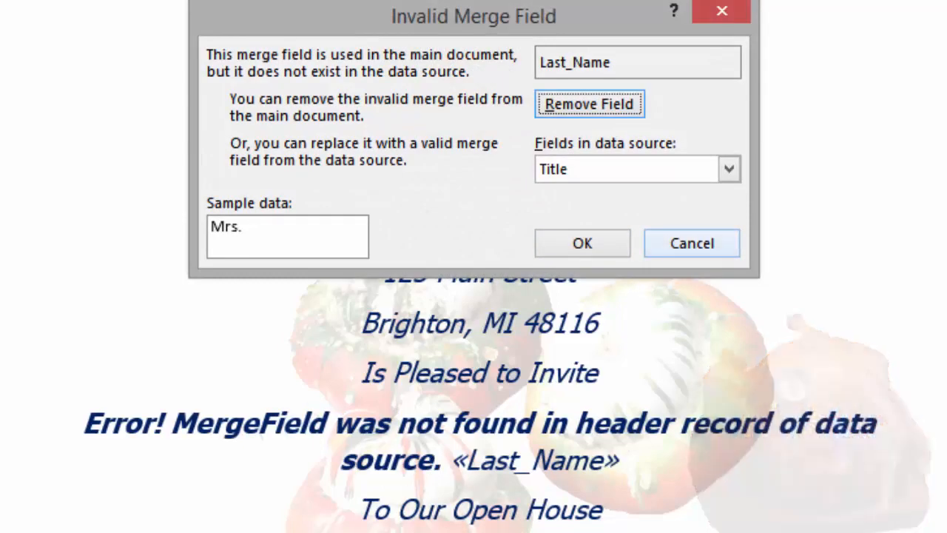
click(692, 244)
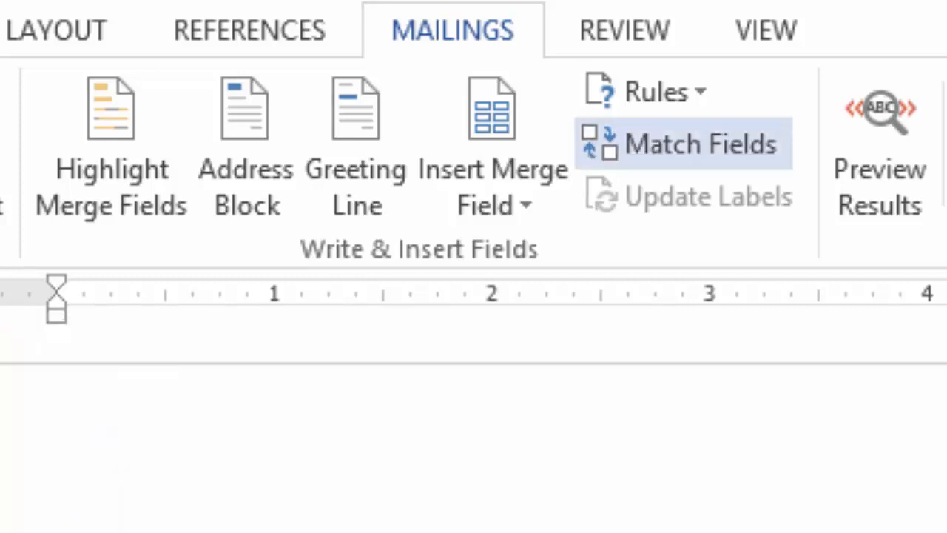
Match the First Name and Last Name address fields to FirstName and LastName in the recipient list.
click(699, 144)
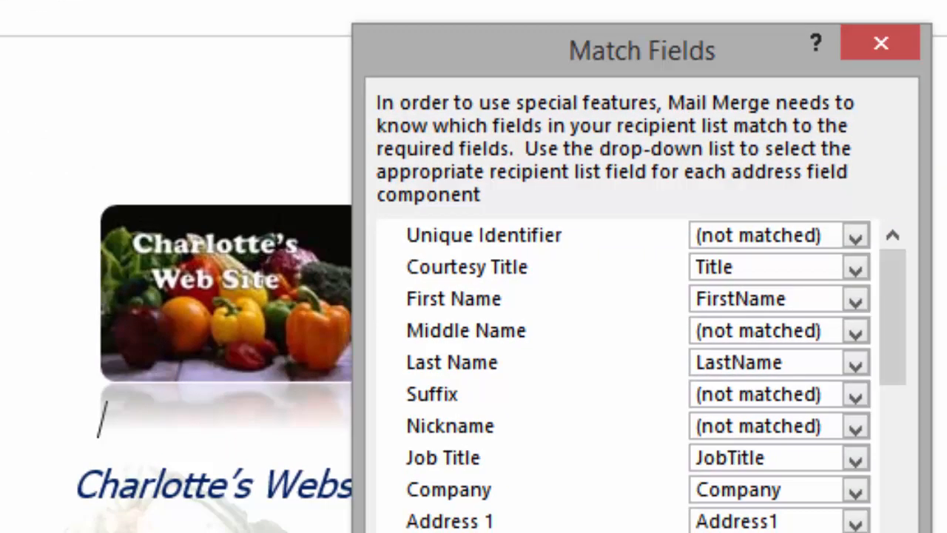
click(943, 354)
click(745, 432)
click(855, 363)
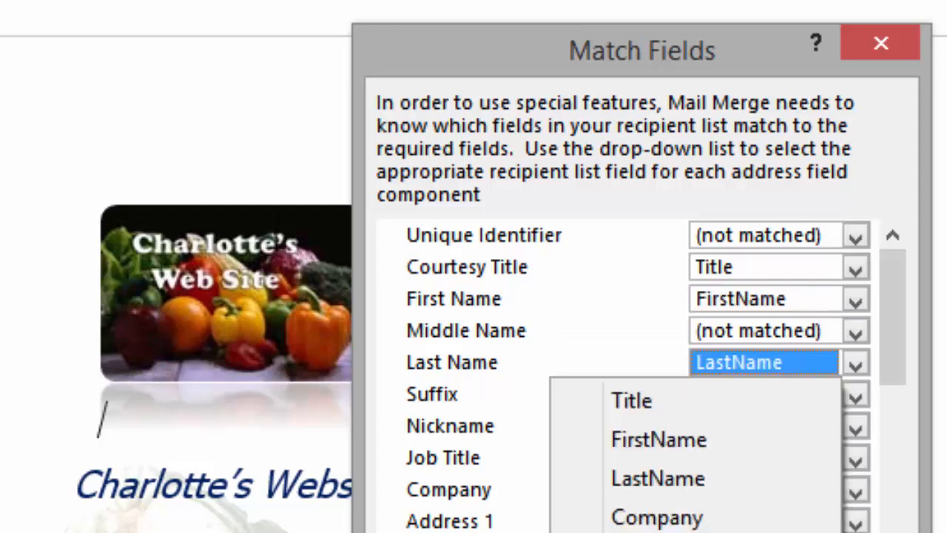
click(695, 479)
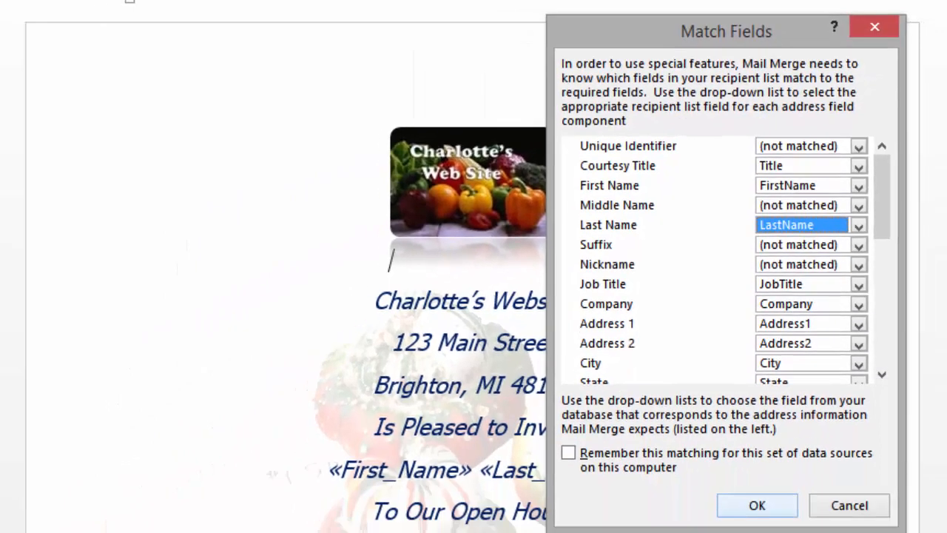
click(756, 505)
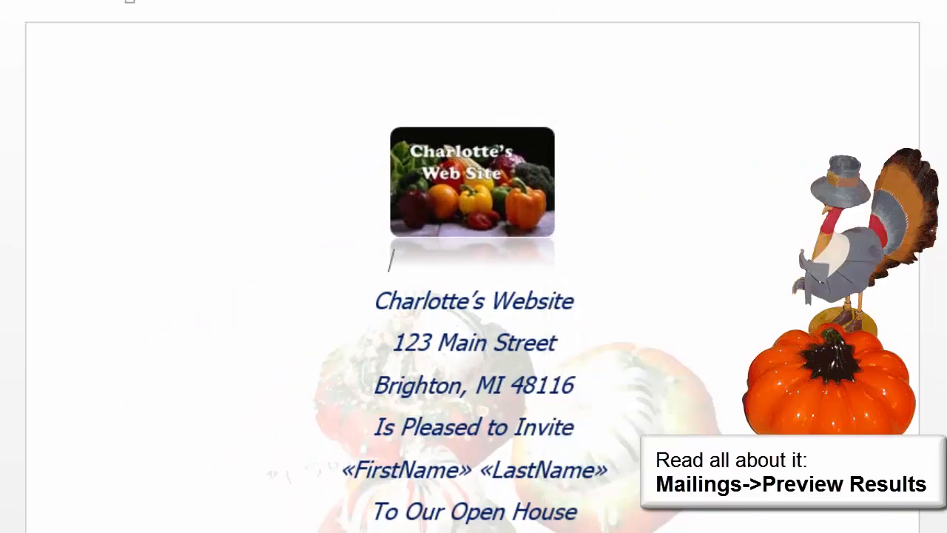